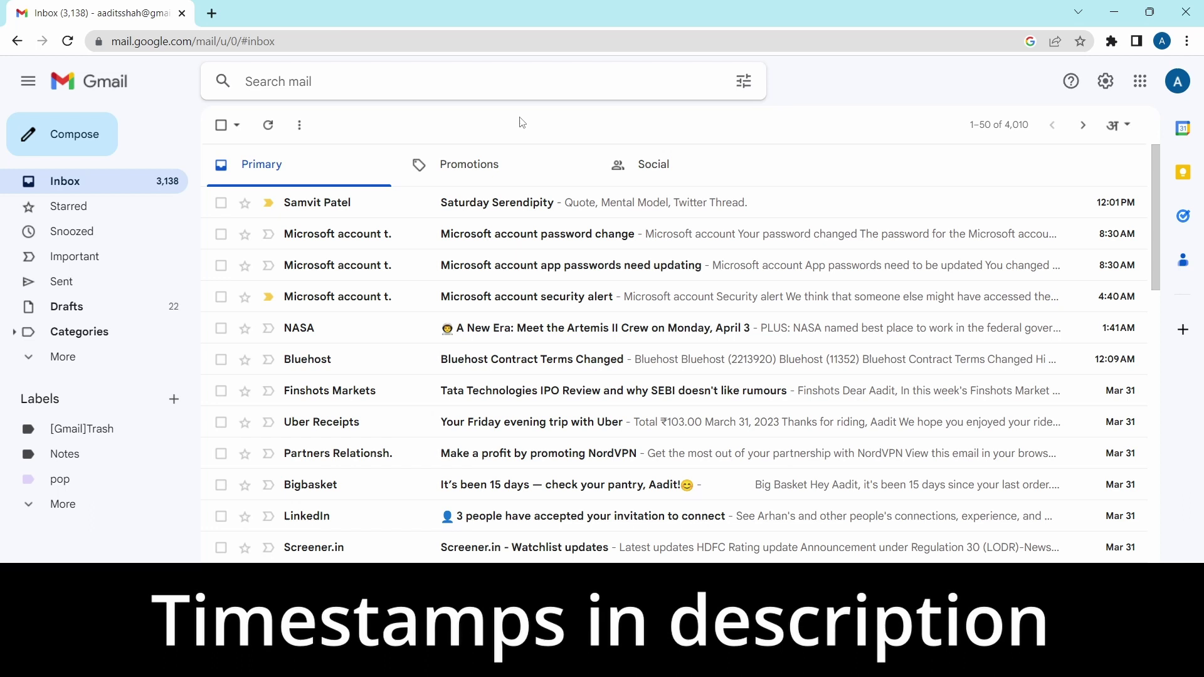
# Run an advanced search for mail with size greater than 5 MB.
pyautogui.click(744, 89)
pyautogui.click(610, 298)
pyautogui.click(599, 348)
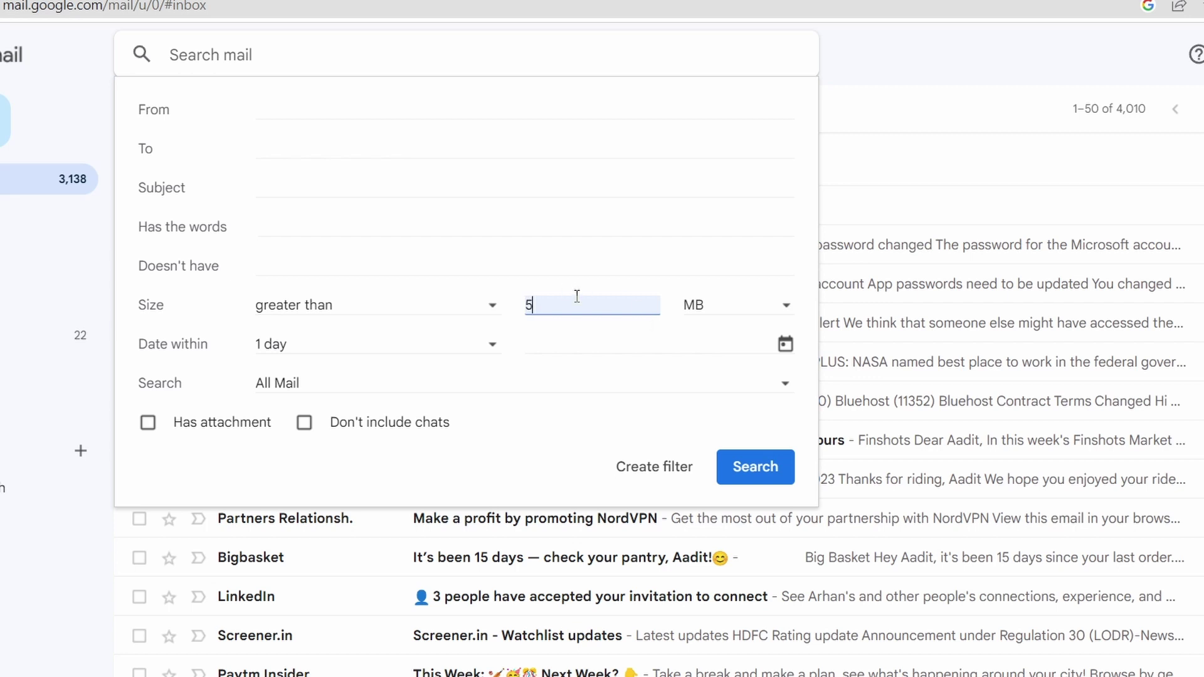
pyautogui.click(745, 480)
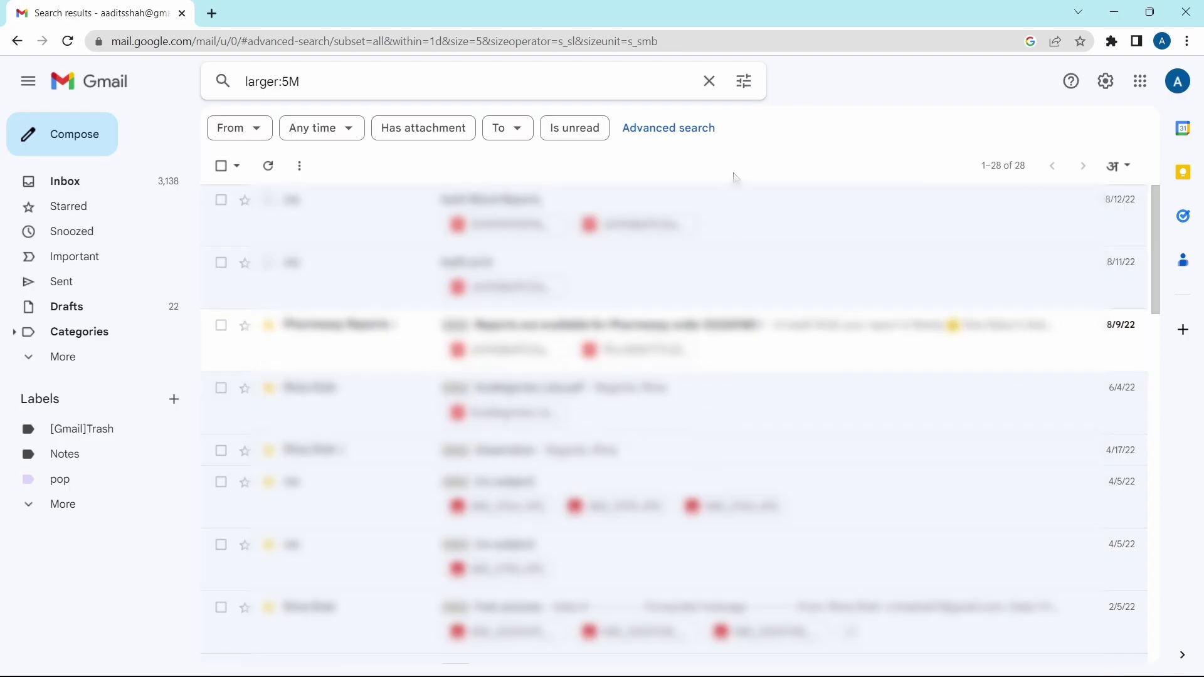
# Select all 28 search results over 5 MB and move them to Trash.
pyautogui.scroll(-15, 716, 303)
pyautogui.scroll(15, 717, 303)
pyautogui.moveTo(763, 442)
pyautogui.click(221, 167)
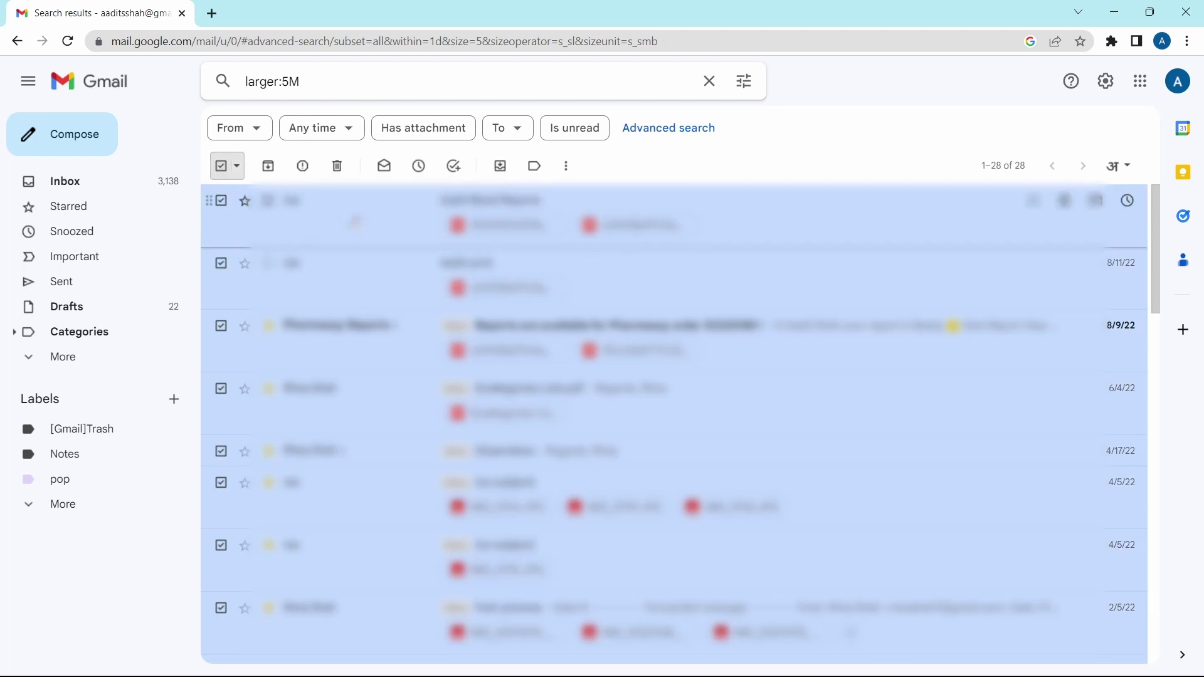
pyautogui.click(337, 166)
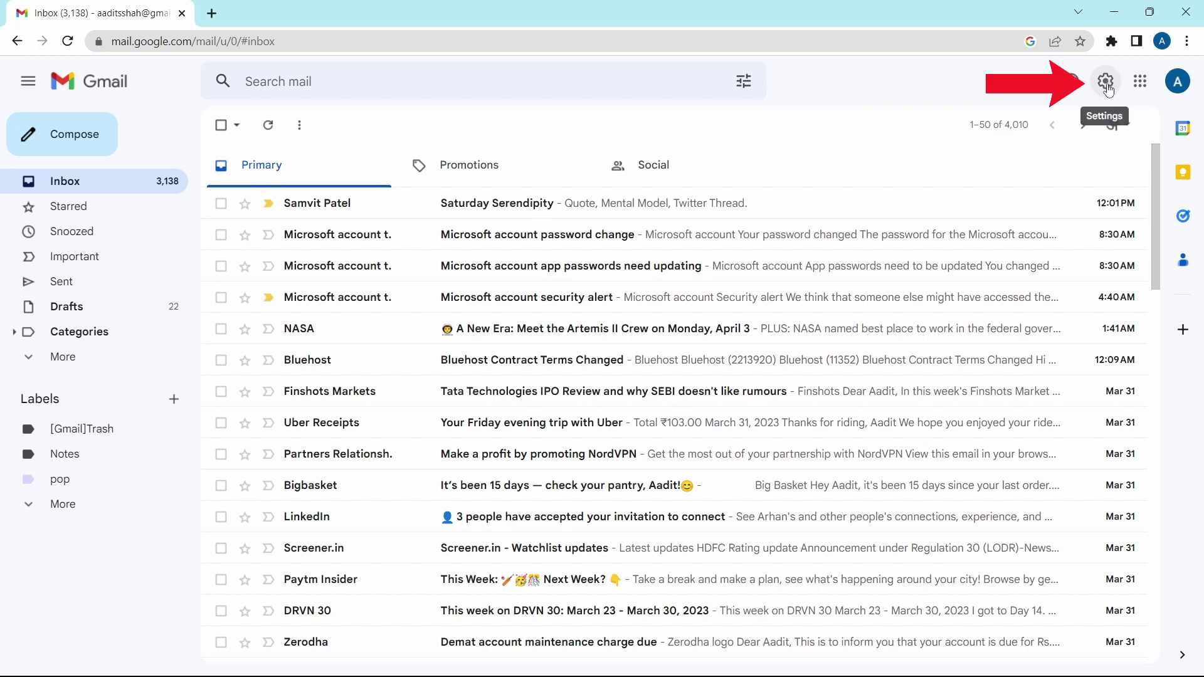
# Tick the Updates category in the Inbox settings and save the changes.
pyautogui.click(1106, 83)
pyautogui.click(1053, 171)
pyautogui.click(327, 169)
pyautogui.click(354, 255)
pyautogui.moveTo(382, 221)
pyautogui.moveTo(376, 247)
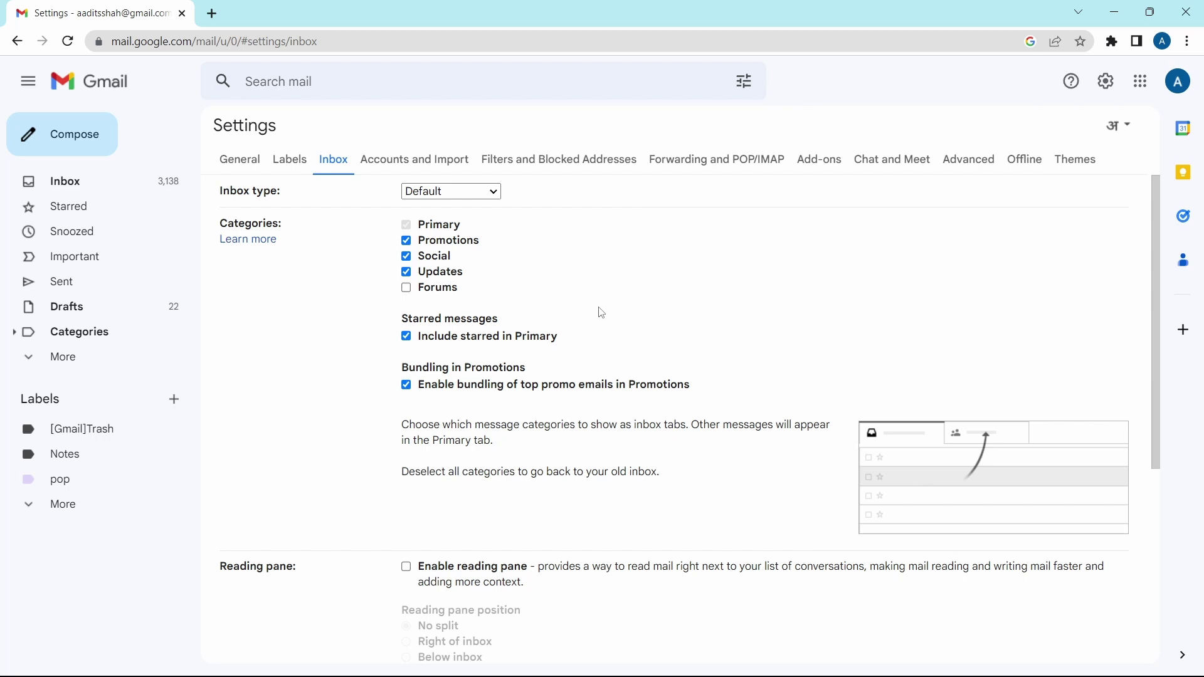
pyautogui.scroll(-5, 602, 312)
pyautogui.click(629, 583)
# Select all 171 Promotions conversations and delete them, confirming the bulk deletion.
pyautogui.click(845, 176)
pyautogui.click(483, 183)
pyautogui.scroll(-20, 450, 371)
pyautogui.scroll(20, 447, 372)
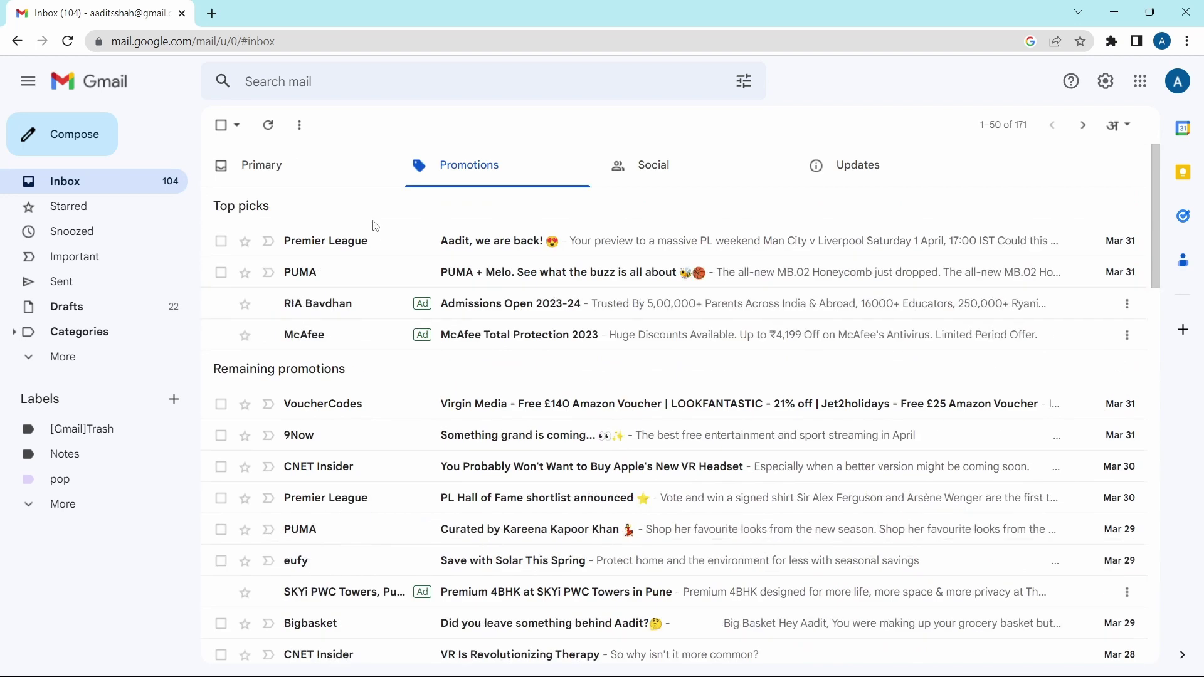
pyautogui.click(223, 127)
pyautogui.click(703, 174)
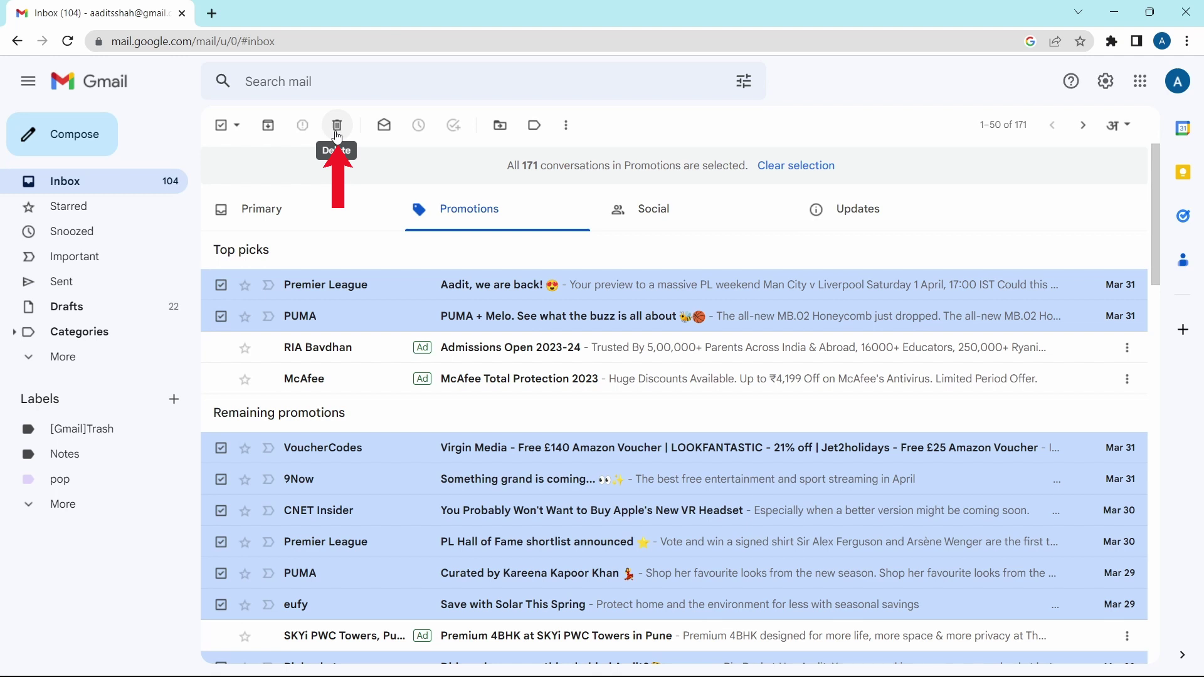
pyautogui.click(337, 127)
pyautogui.click(744, 410)
# Select all 126 Social conversations and delete them.
pyautogui.click(654, 182)
pyautogui.click(221, 125)
pyautogui.click(725, 166)
pyautogui.click(337, 125)
# Switch to the Updates category, which lists 3,688 messages.
pyautogui.click(935, 171)
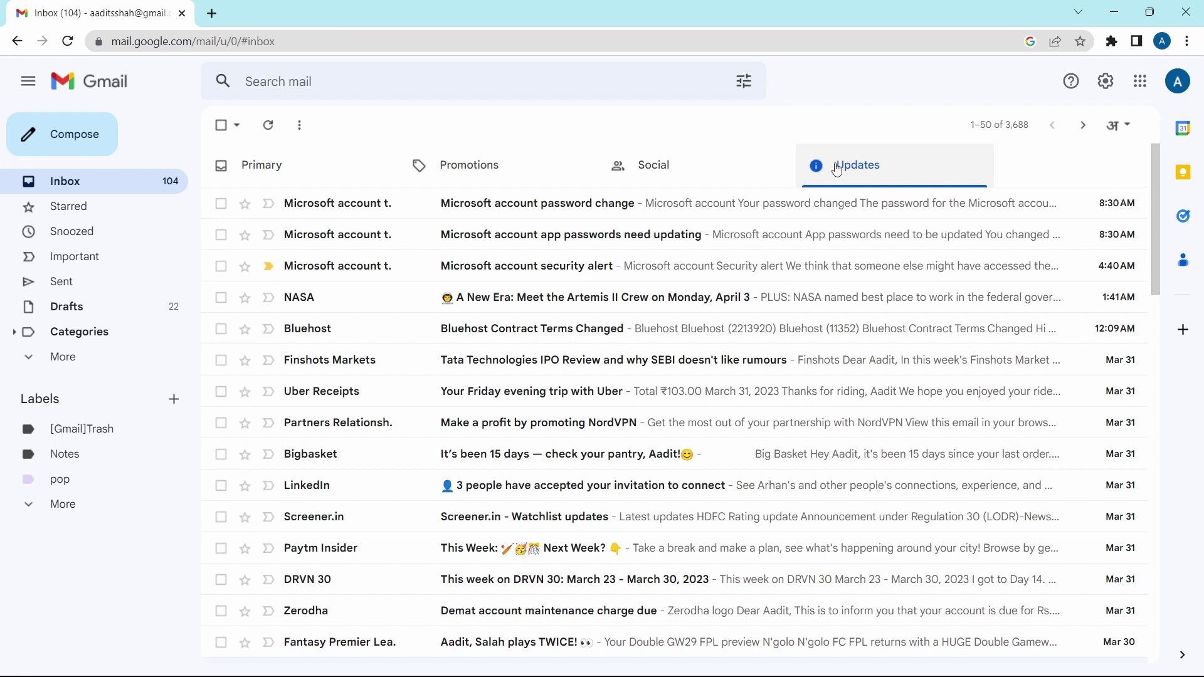
# Find all emails from NASA and delete every matching conversation, confirming the deletion.
pyautogui.rightClick(380, 305)
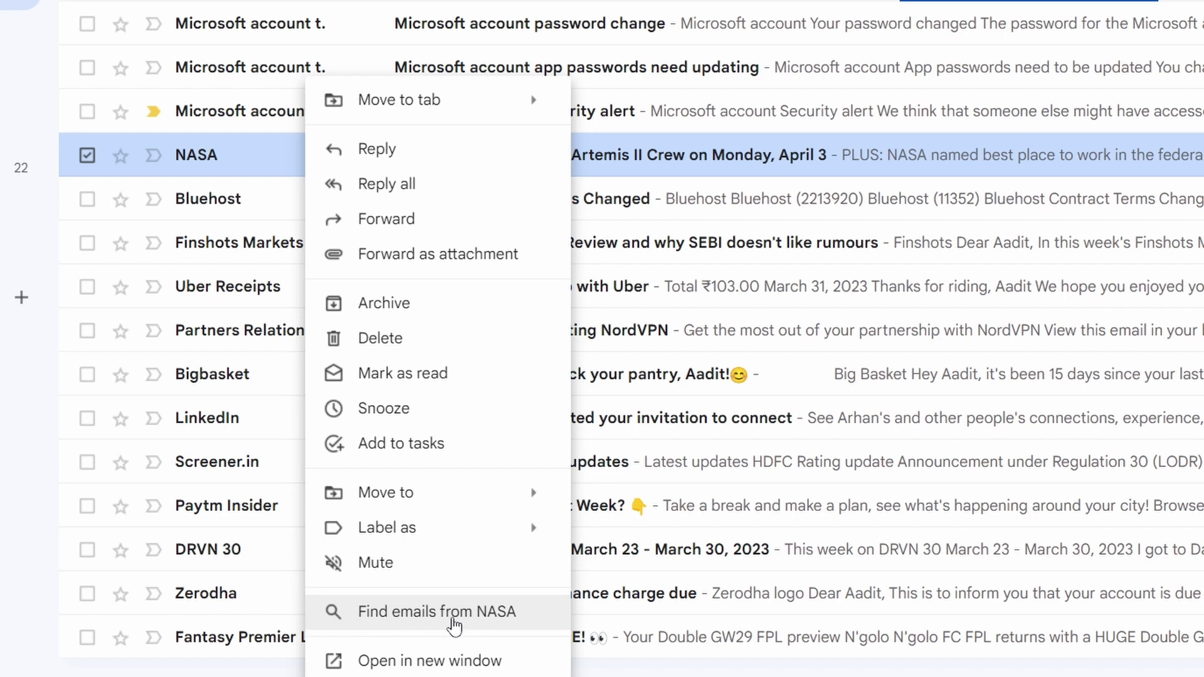
pyautogui.click(447, 618)
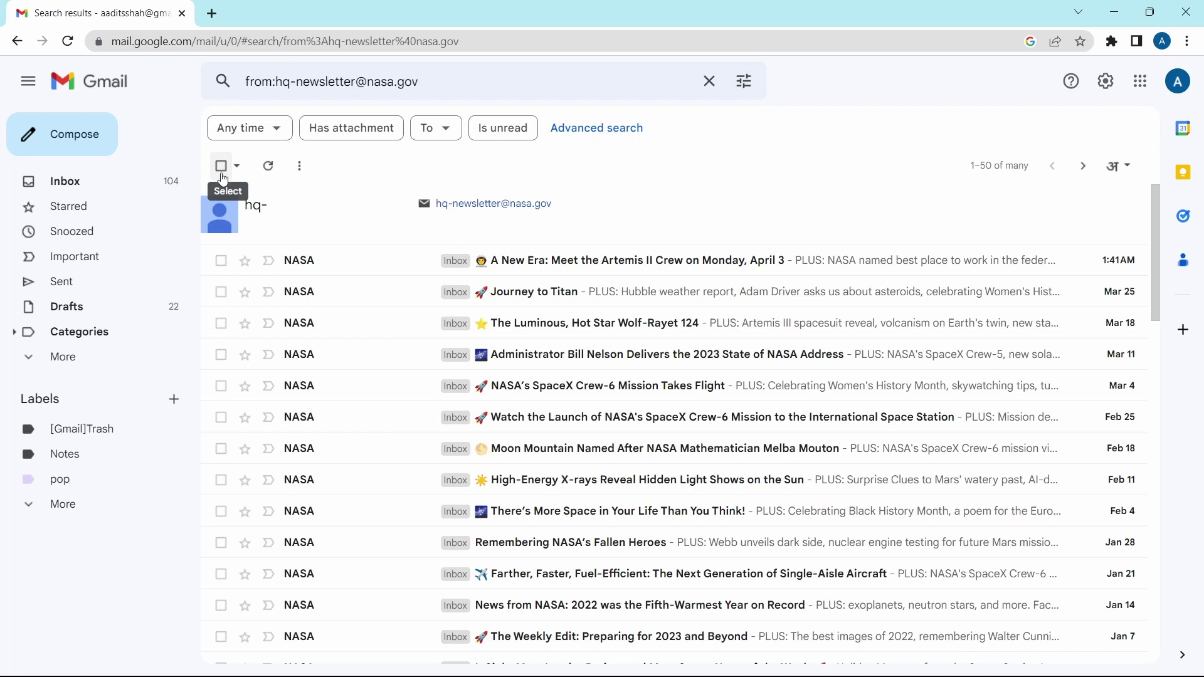
pyautogui.click(221, 167)
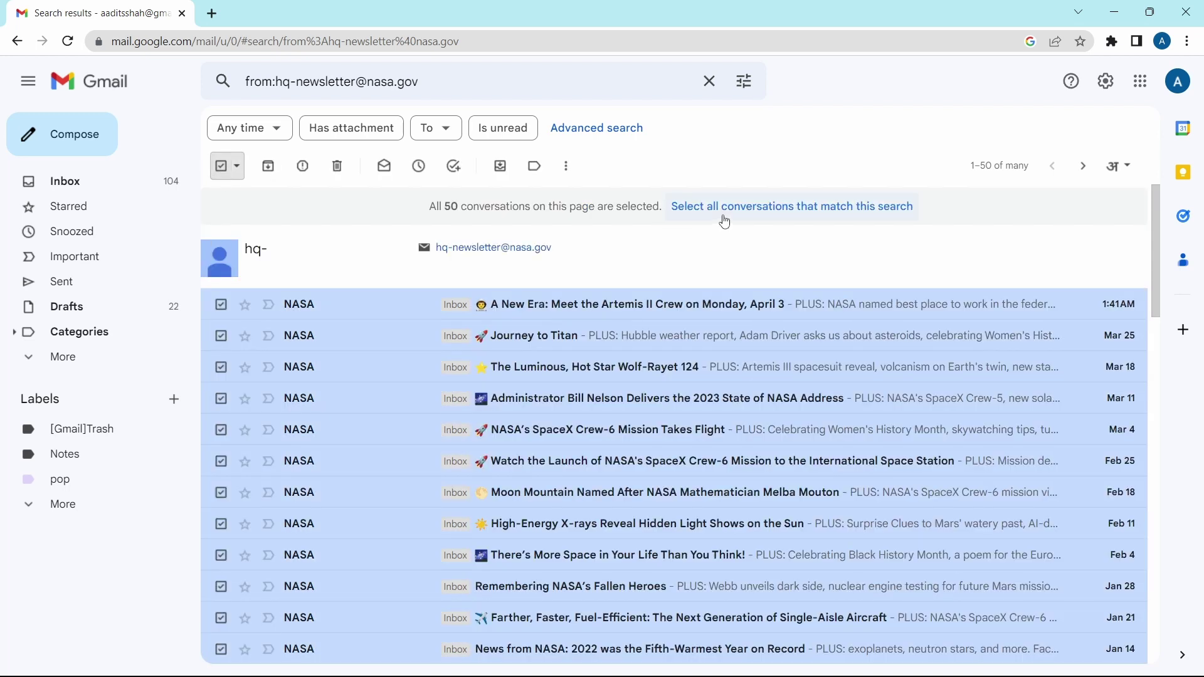
pyautogui.click(850, 217)
pyautogui.click(337, 167)
pyautogui.press('Return')
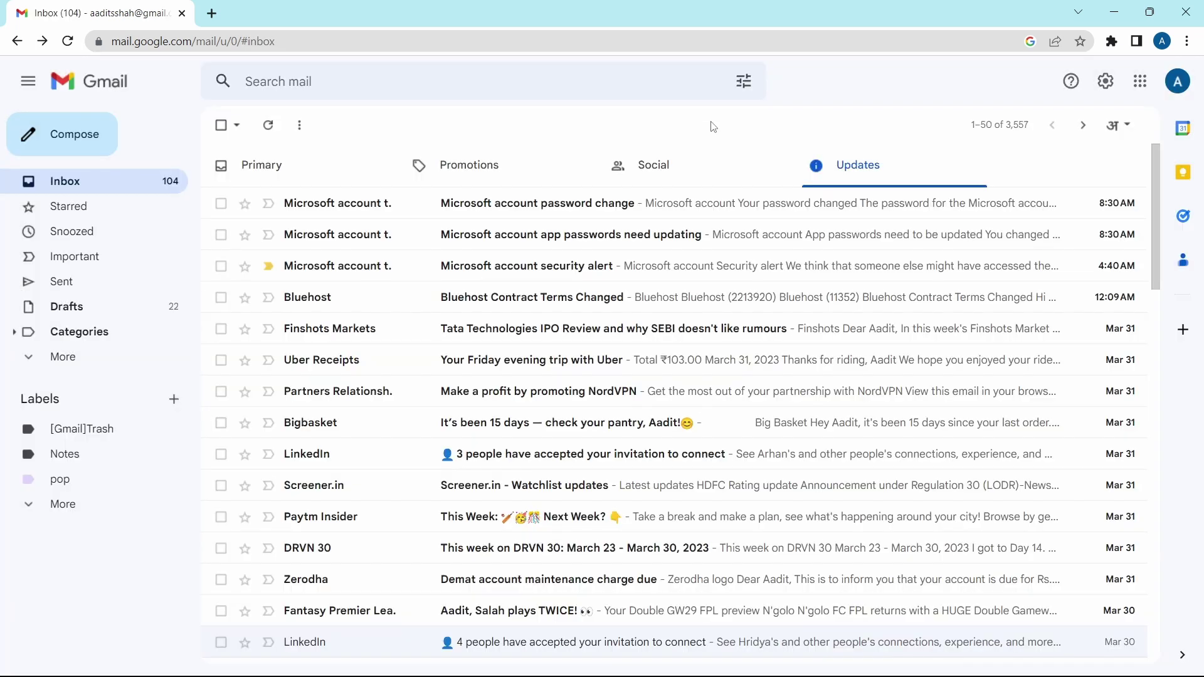
# Search for mail with 'unsubscribe' in the Has the words field.
pyautogui.click(747, 90)
pyautogui.click(347, 222)
pyautogui.write('unsubscribe')
pyautogui.click(710, 412)
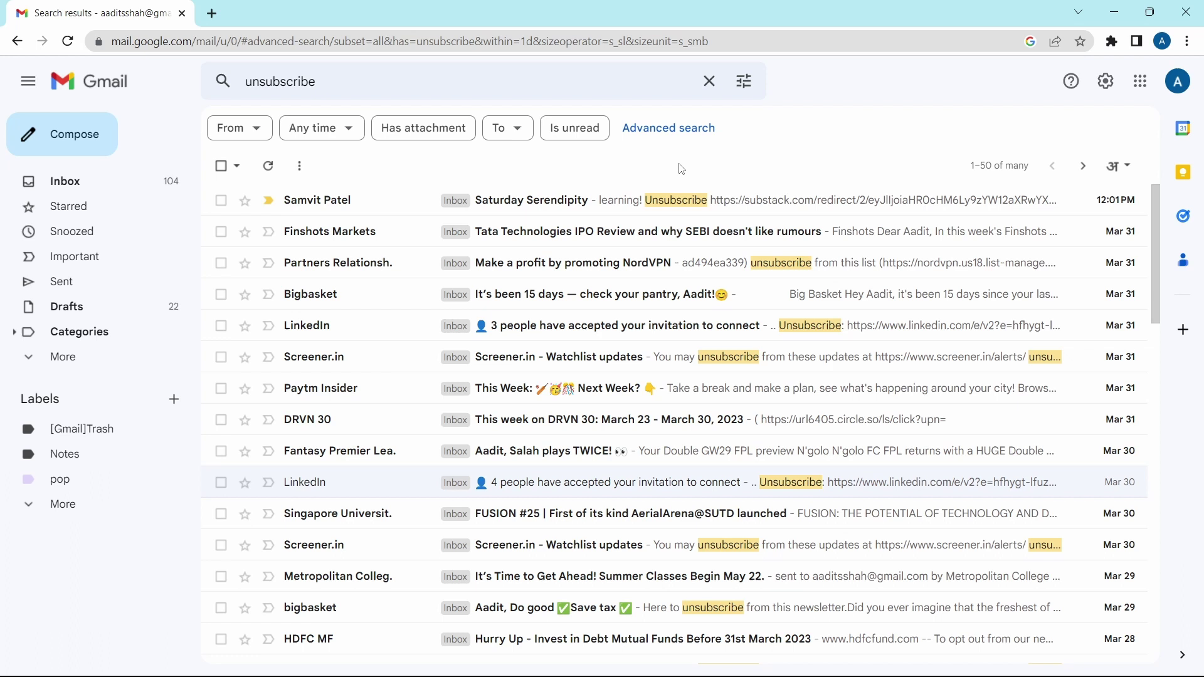